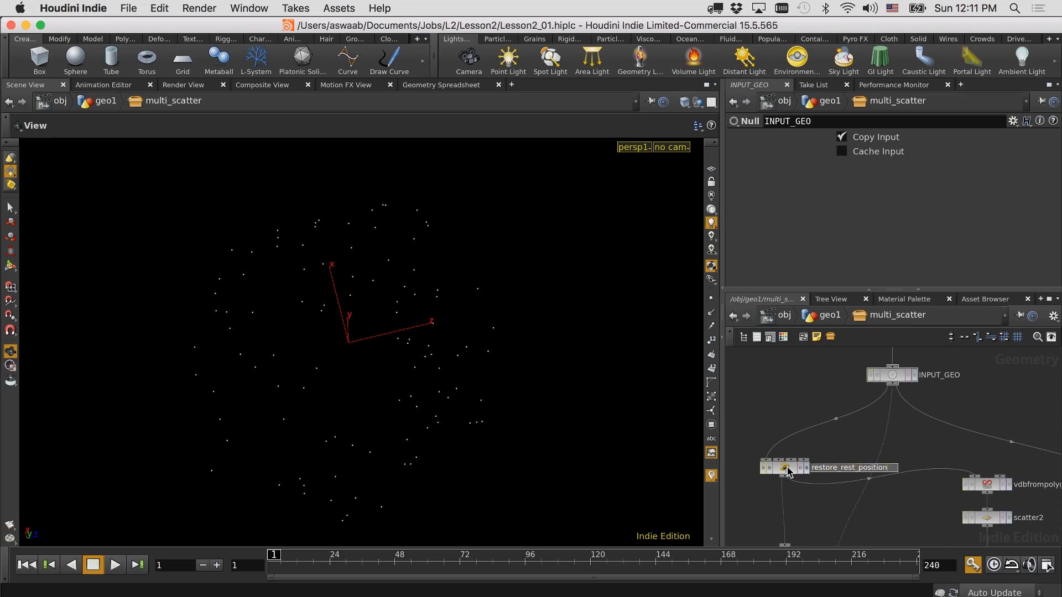
# Name the node below INPUT_GEO restore_rest_position.
pyautogui.press('Return')
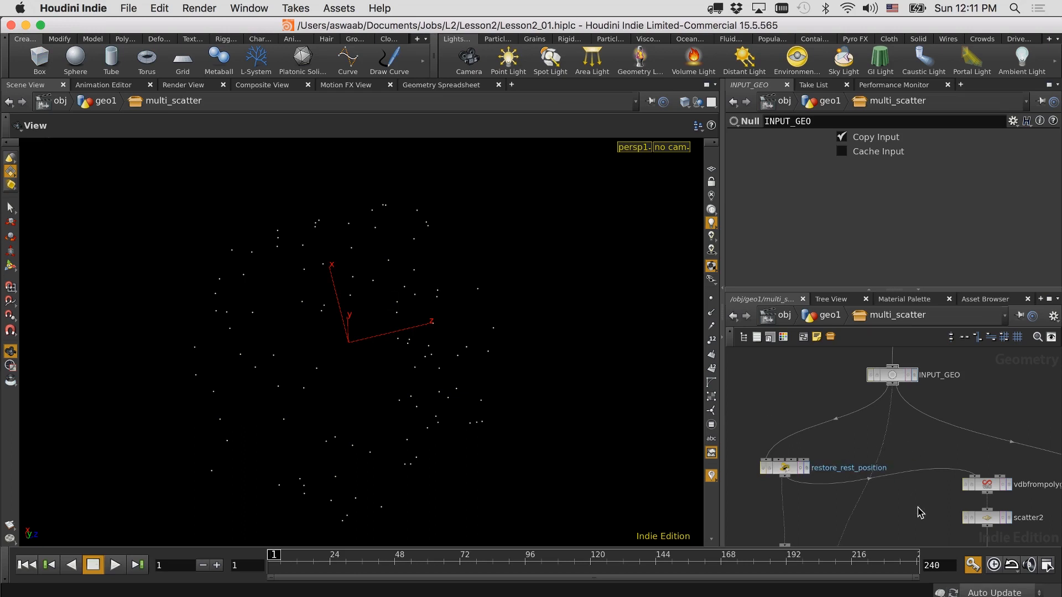
pyautogui.moveTo(920, 512); pyautogui.dragTo(873, 466, button='middle')
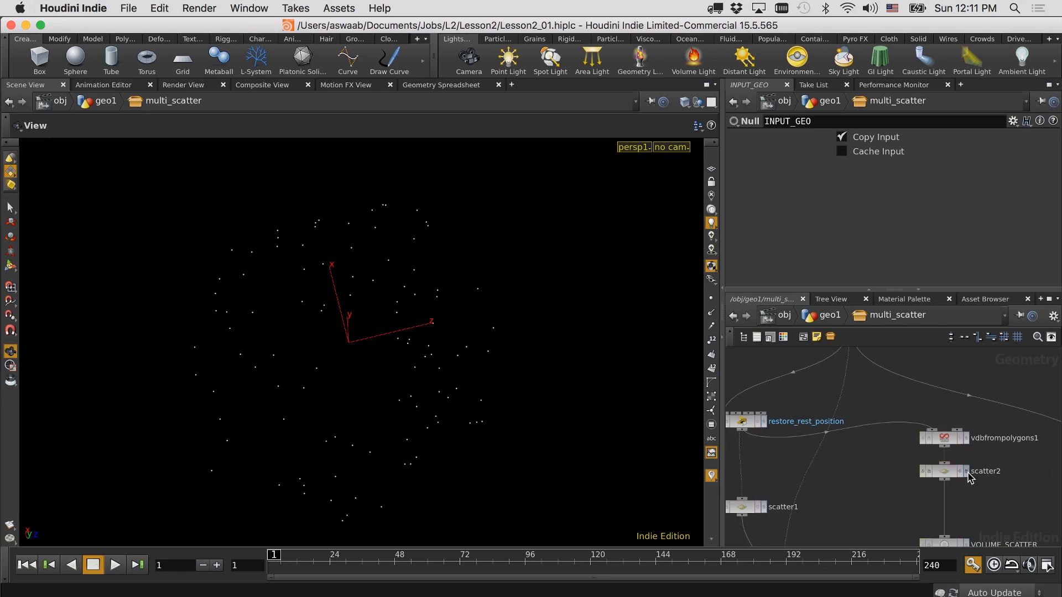
pyautogui.moveTo(897, 458); pyautogui.dragTo(908, 513, button='middle')
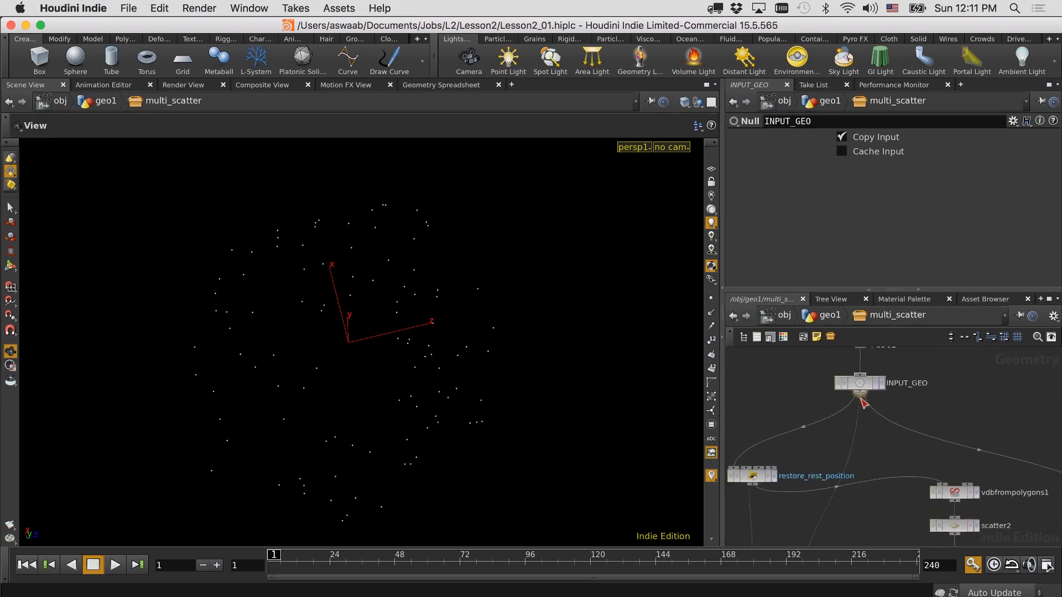
# Try feeding vdbfrompolygons1 directly from INPUT_GEO, and reconnect its input to restore_rest_position.
pyautogui.moveTo(939, 481); pyautogui.dragTo(900, 433)
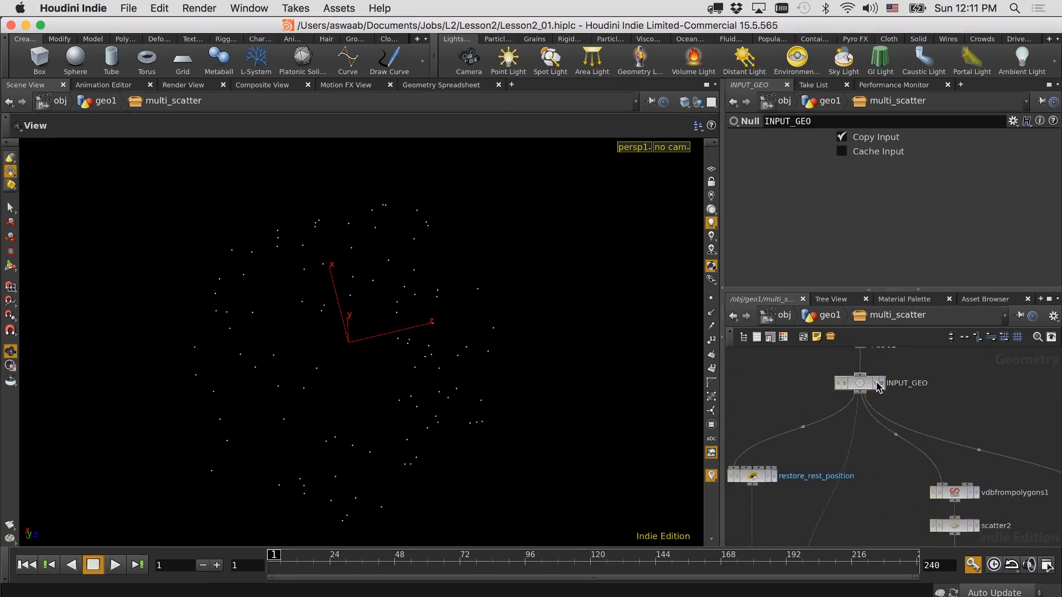
pyautogui.moveTo(891, 532); pyautogui.dragTo(899, 489, button='middle')
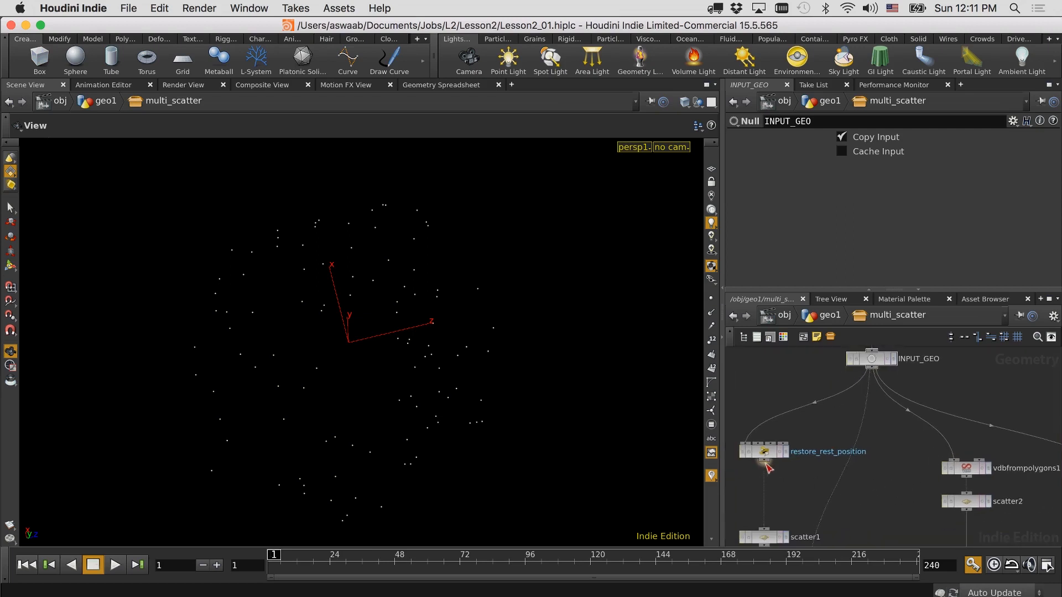
pyautogui.click(951, 461)
pyautogui.moveTo(907, 498); pyautogui.dragTo(798, 504, button='middle')
pyautogui.click(957, 454)
pyautogui.moveTo(934, 467); pyautogui.dragTo(1028, 435, button='middle')
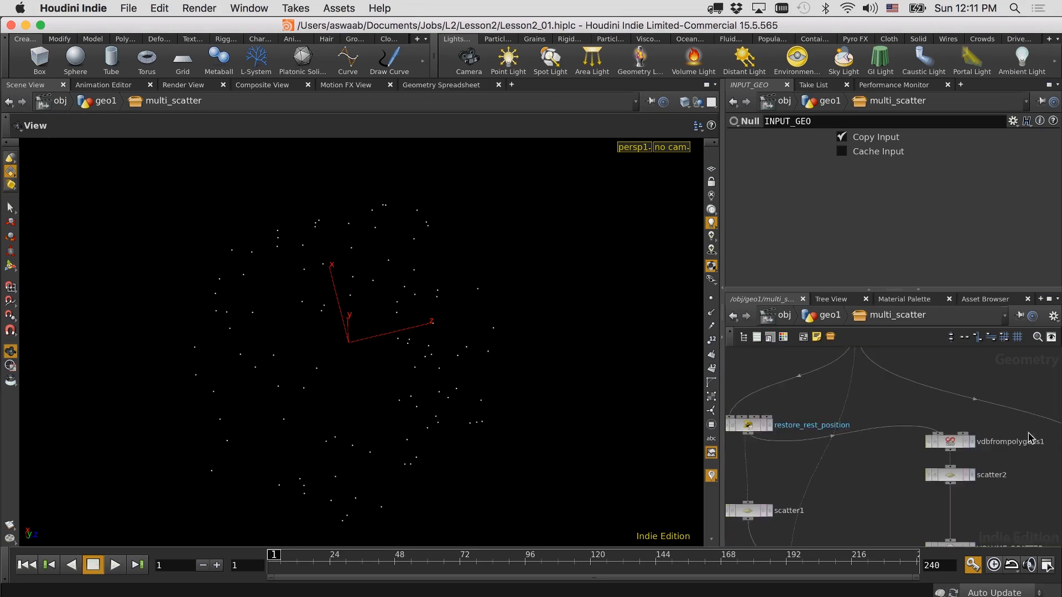
# Wire the output of restore_rest_position into pointsfromvolume1 in place of the INPUT_GEO connection.
pyautogui.moveTo(876, 476); pyautogui.dragTo(924, 487, button='middle')
pyautogui.click(800, 449)
pyautogui.moveTo(869, 509); pyautogui.dragTo(721, 486, button='middle')
pyautogui.scroll(-1, 950, 403)
pyautogui.moveTo(959, 404); pyautogui.dragTo(1022, 462, button='middle')
pyautogui.scroll(-4, 957, 437)
pyautogui.scroll(-1, 957, 437)
pyautogui.moveTo(935, 372); pyautogui.dragTo(948, 400, button='middle')
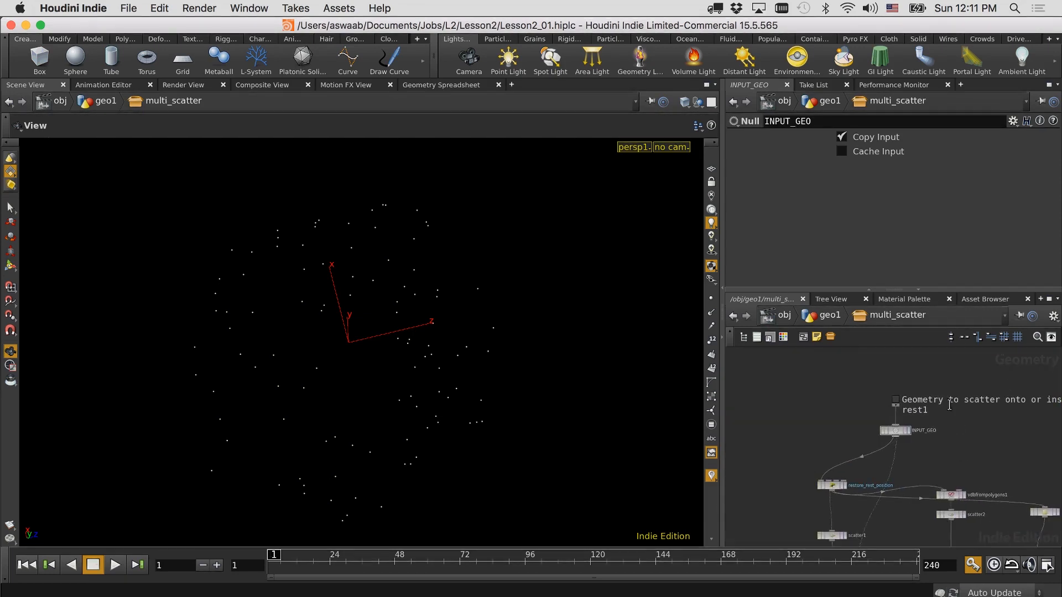
# Tidy the network by moving INPUT_GEO and its input upward and placing restore_rest_position directly beneath INPUT_GEO.
pyautogui.moveTo(947, 369); pyautogui.dragTo(836, 441)
pyautogui.moveTo(897, 431); pyautogui.dragTo(901, 379)
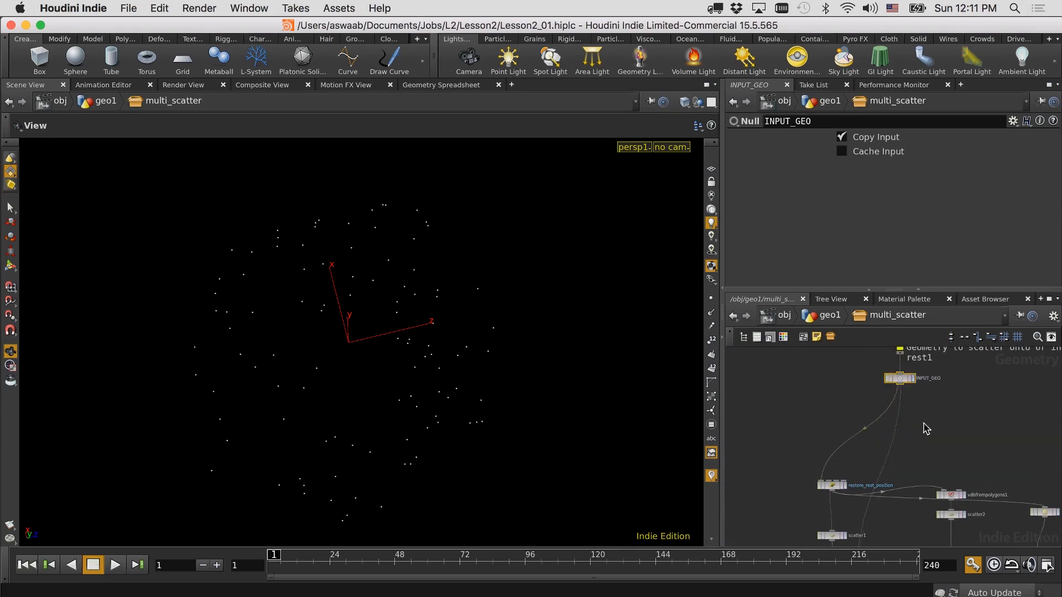
pyautogui.moveTo(830, 490); pyautogui.dragTo(918, 438)
pyautogui.moveTo(990, 453); pyautogui.dragTo(955, 428, button='middle')
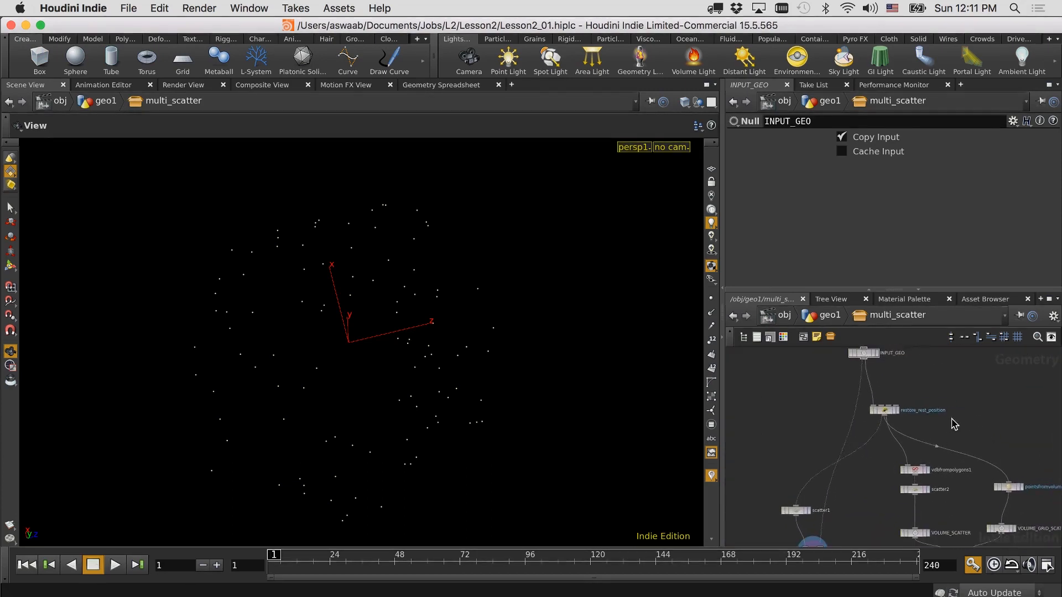
# Display the output of scatter2 in the viewport to inspect the volume points at rest.
pyautogui.moveTo(943, 372); pyautogui.dragTo(919, 354, button='middle')
pyautogui.moveTo(975, 409); pyautogui.dragTo(993, 405, button='right')
pyautogui.moveTo(995, 403); pyautogui.dragTo(992, 396, button='middle')
pyautogui.moveTo(987, 398); pyautogui.dragTo(977, 408, button='right')
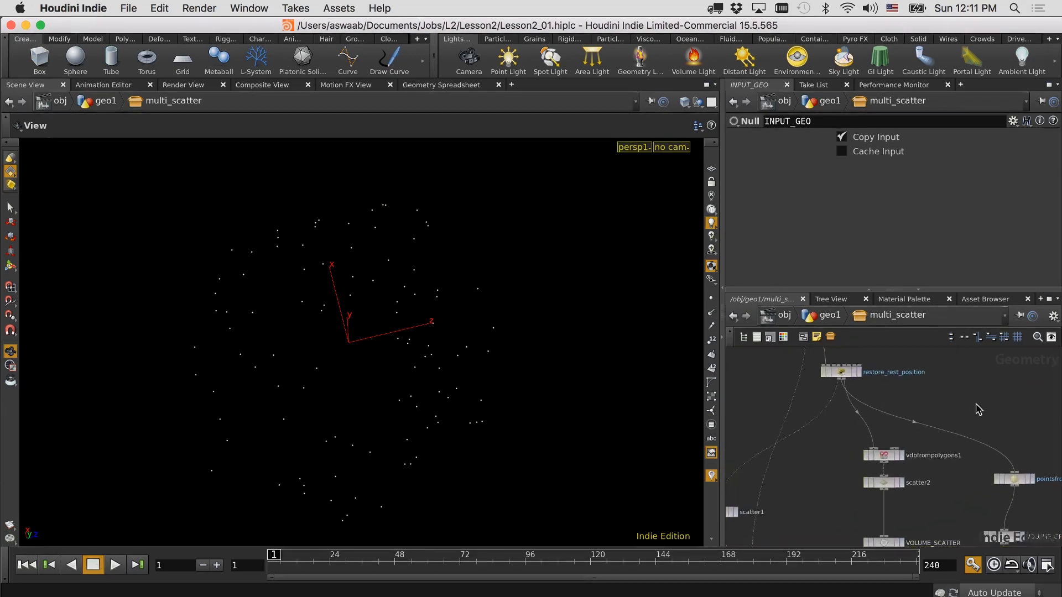
pyautogui.moveTo(943, 490); pyautogui.dragTo(999, 423, button='middle')
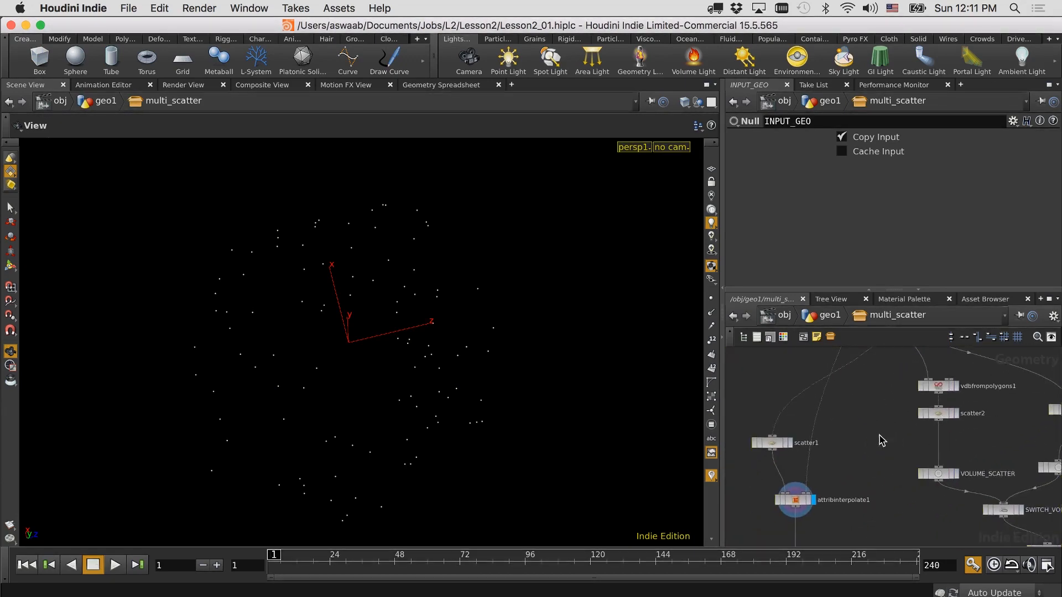
pyautogui.click(956, 414)
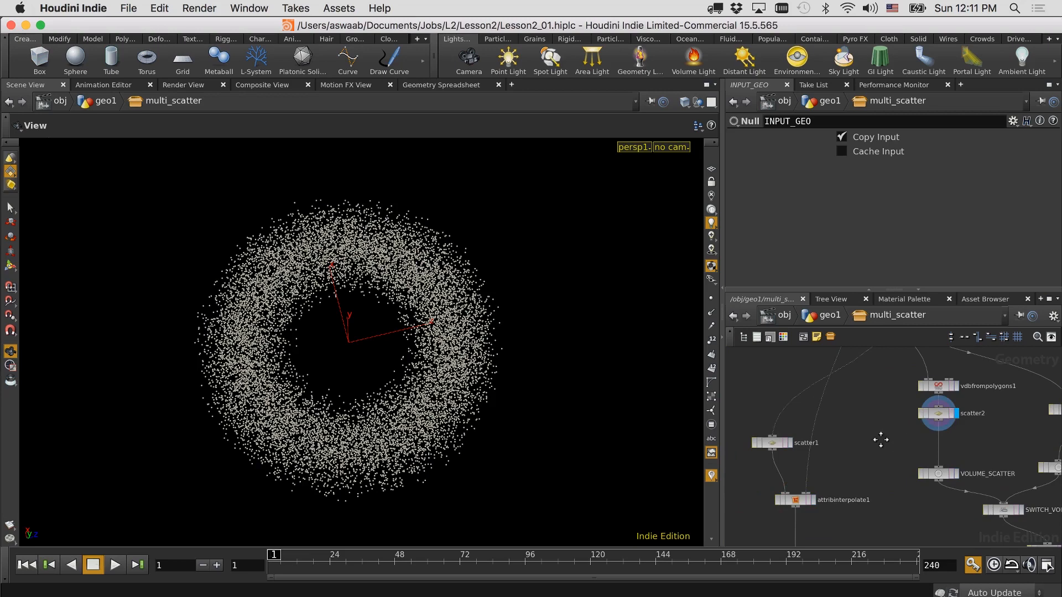
# Add a Point Deform node between scatter2 and VOLUME_SCATTER, off to the side of the chain.
pyautogui.moveTo(881, 440); pyautogui.dragTo(877, 468, button='middle')
pyautogui.moveTo(887, 404)
pyautogui.mouseDown(button='middle')
pyautogui.moveTo(877, 450)
pyautogui.moveTo(877, 439)
pyautogui.mouseUp(button='middle')
pyautogui.press('Tab')
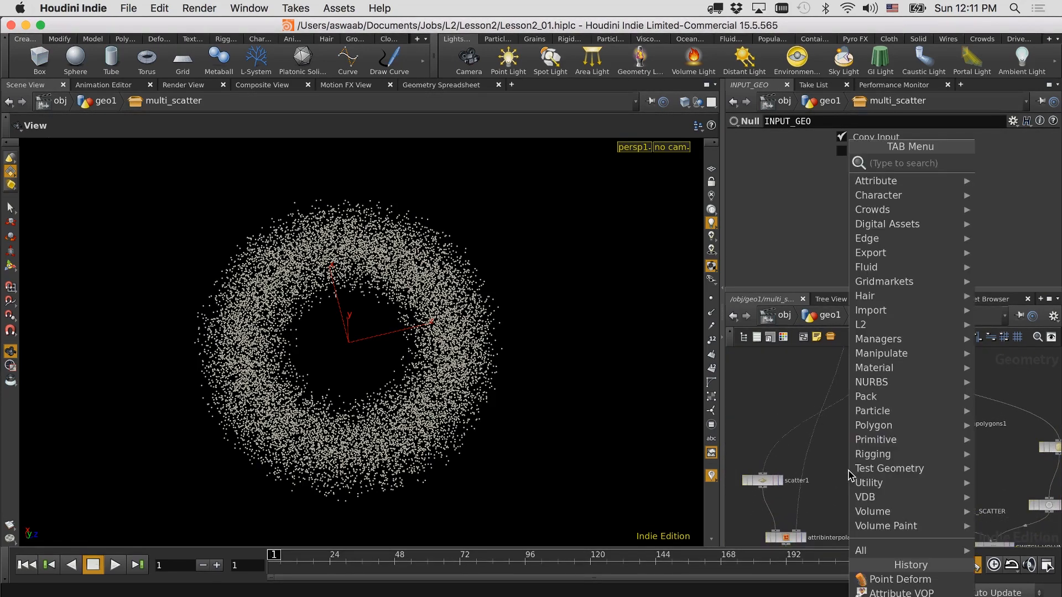
pyautogui.write('poin')
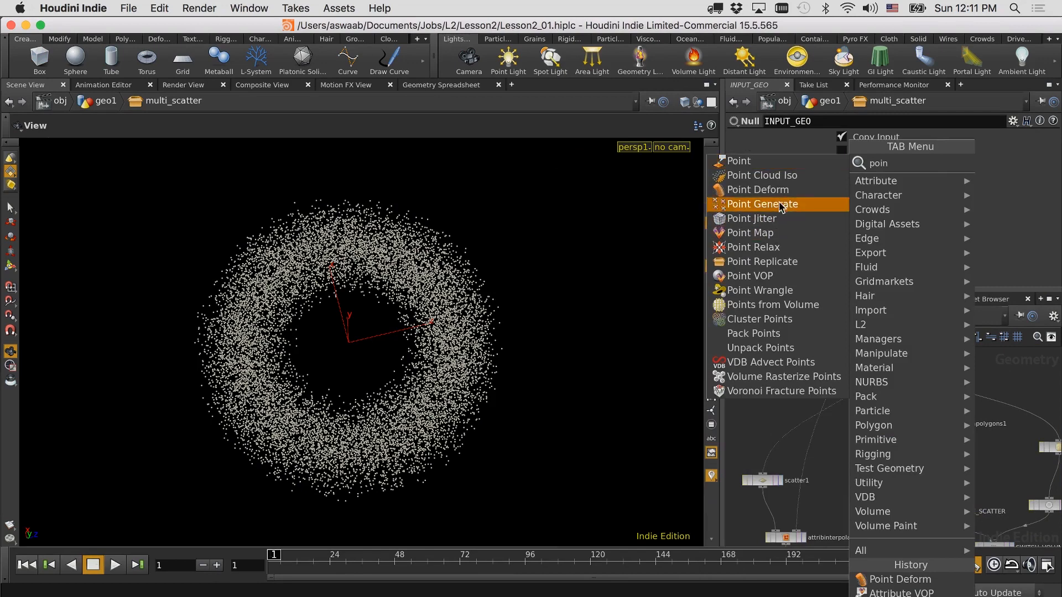
pyautogui.click(757, 190)
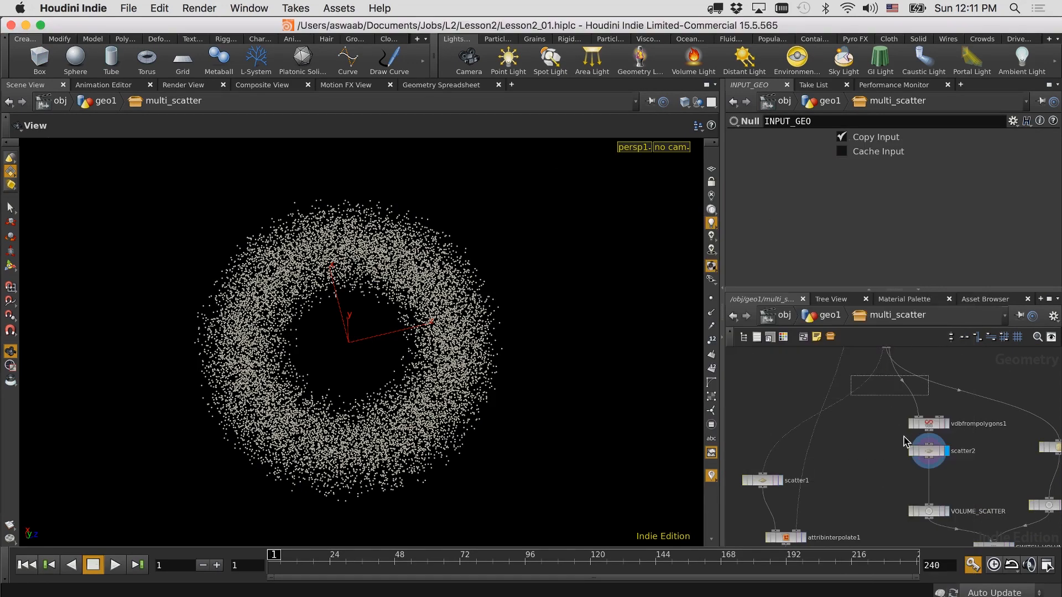
pyautogui.click(868, 476)
pyautogui.scroll(2, 885, 423)
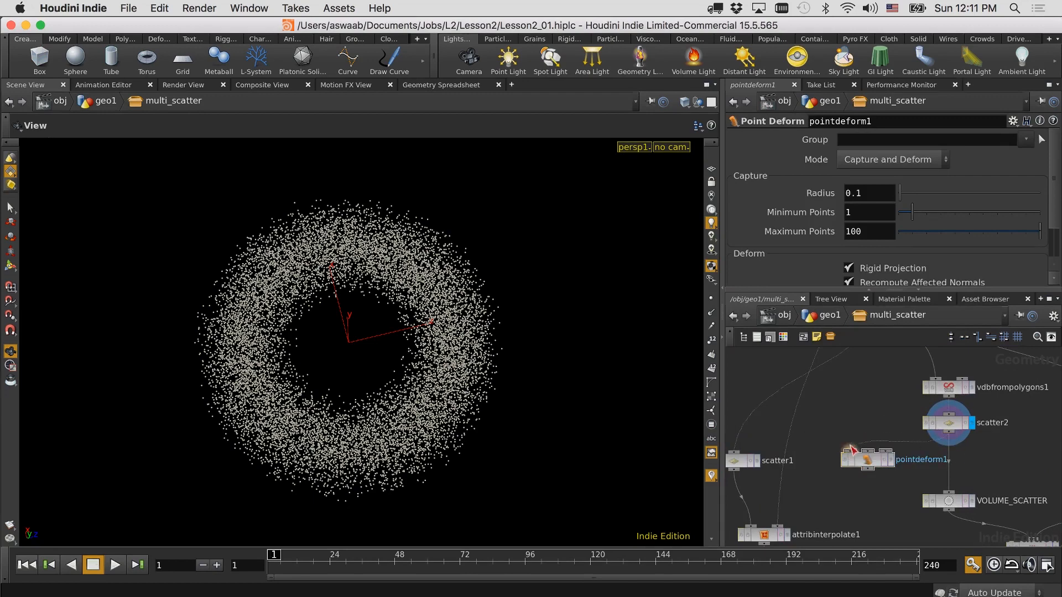
# Wire scatter2, restore_rest_position and INPUT_GEO into the first, second and third inputs of pointdeform1.
pyautogui.moveTo(852, 449); pyautogui.dragTo(851, 450)
pyautogui.moveTo(899, 391); pyautogui.dragTo(887, 416, button='middle')
pyautogui.click(875, 396)
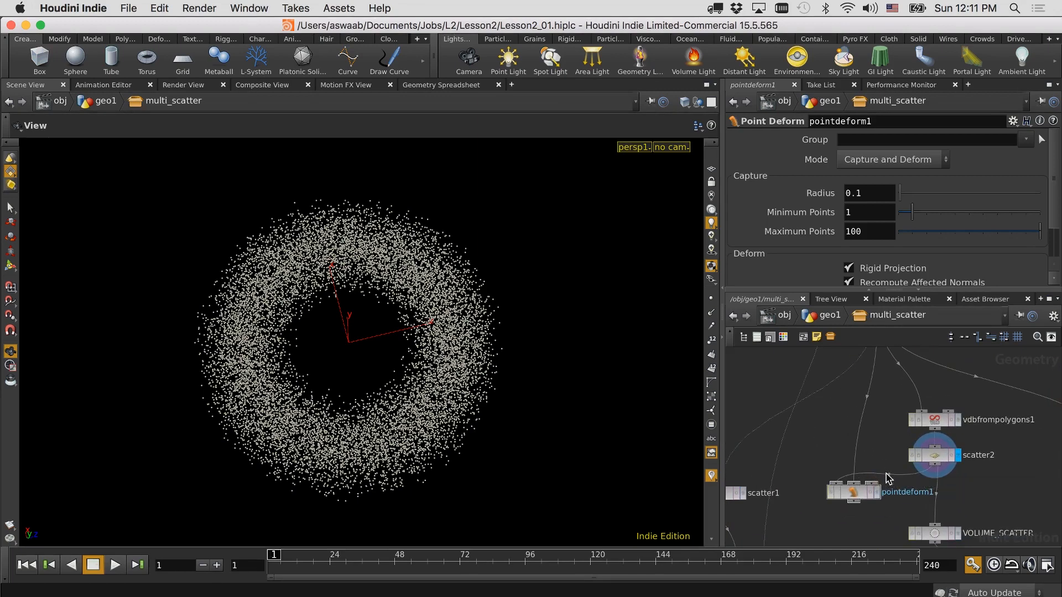
pyautogui.scroll(5, 863, 437)
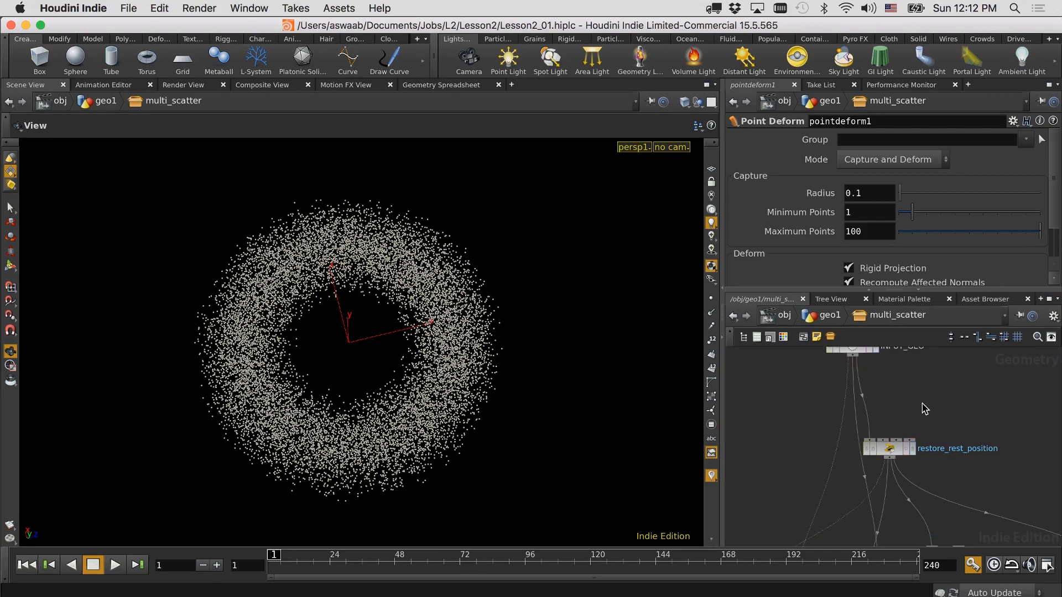
pyautogui.scroll(-2, 856, 387)
pyautogui.scroll(-3, 905, 381)
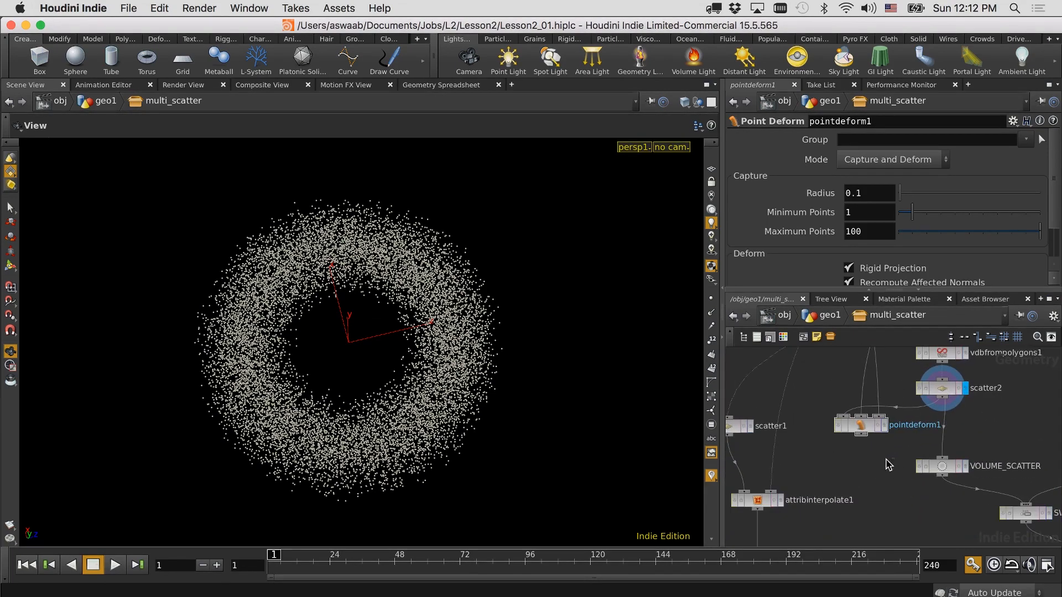
# Display the pointdeform1 result and set its capture radius to 0.89.
pyautogui.click(884, 425)
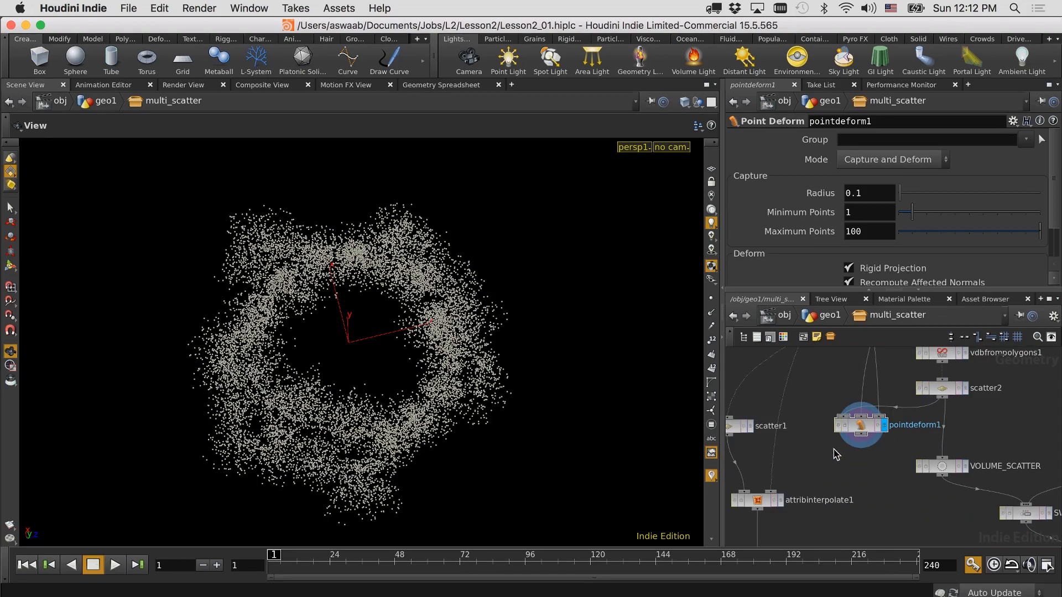
pyautogui.moveTo(901, 194); pyautogui.dragTo(913, 198)
# Template INPUT_GEO so its wireframe shows behind the deformed points.
pyautogui.moveTo(815, 408); pyautogui.dragTo(813, 517, button='middle')
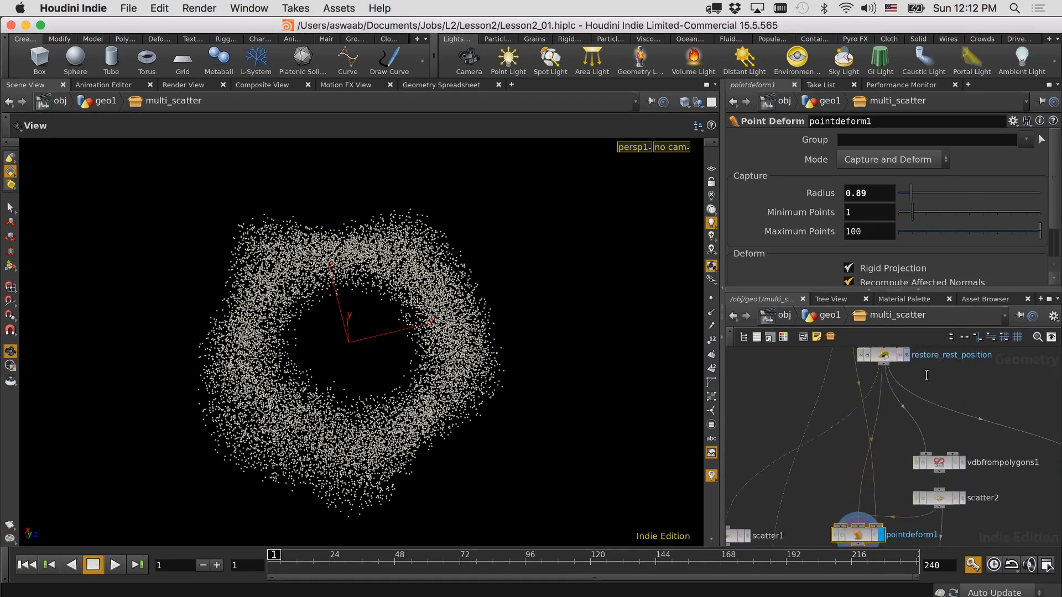
pyautogui.moveTo(926, 375); pyautogui.dragTo(922, 477, button='middle')
pyautogui.moveTo(877, 366); pyautogui.dragTo(865, 364, button='middle')
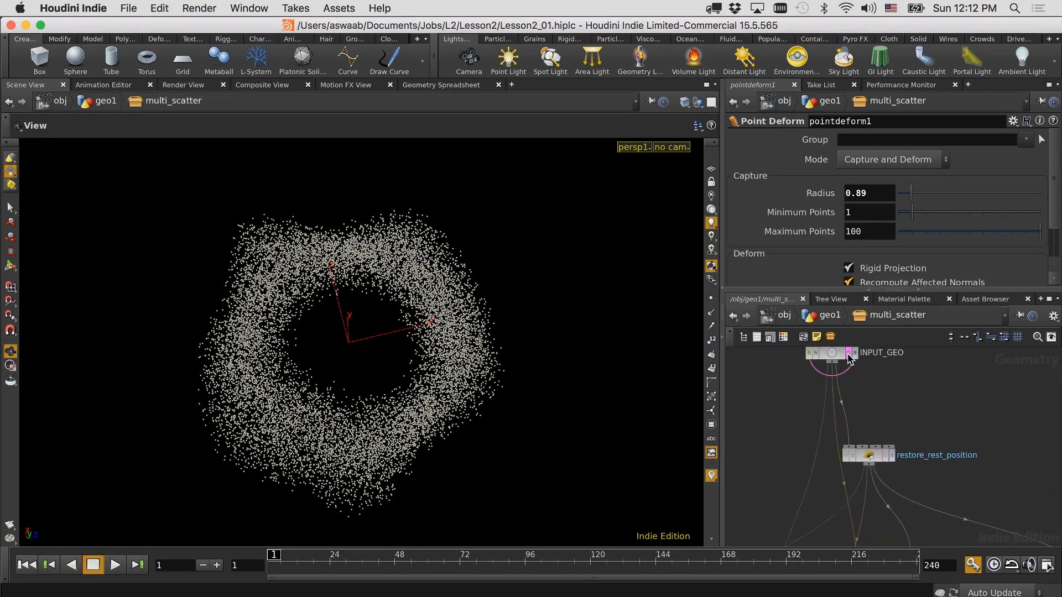
pyautogui.click(849, 354)
pyautogui.scroll(-10, 979, 438)
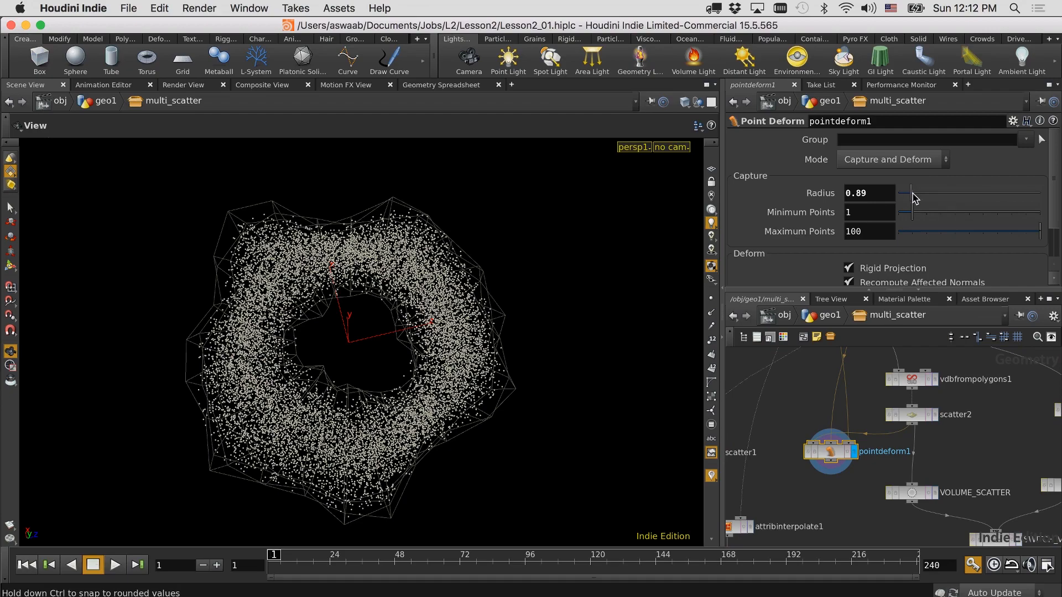
# Set the capture radius of pointdeform1 to 0.68 and scrub the timeline to check the deformed points.
pyautogui.moveTo(915, 199)
pyautogui.mouseDown()
pyautogui.moveTo(925, 199)
pyautogui.moveTo(909, 198)
pyautogui.mouseUp()
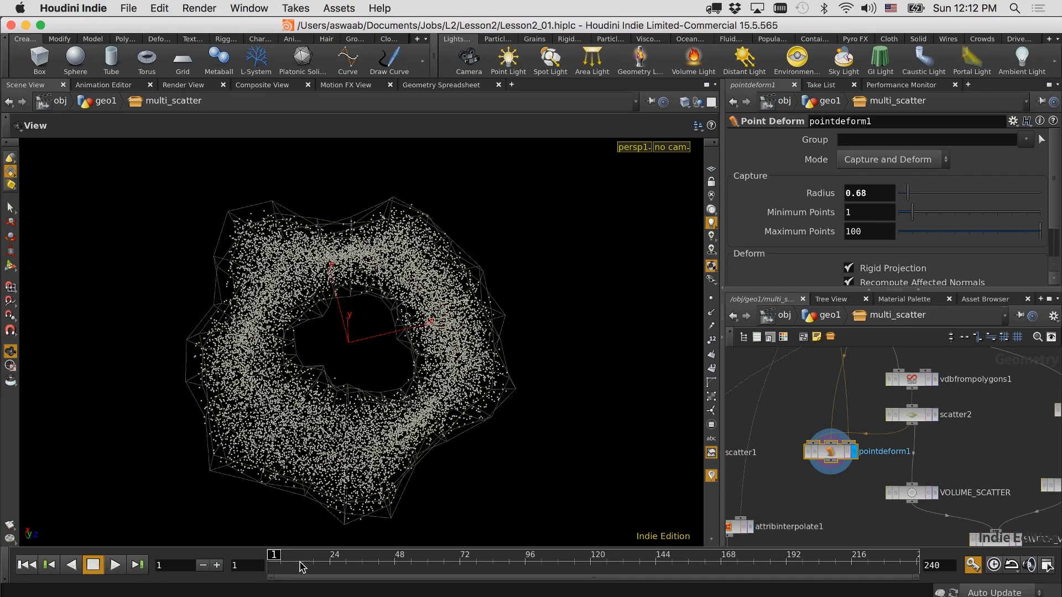
pyautogui.moveTo(276, 556)
pyautogui.mouseDown()
pyautogui.moveTo(430, 545)
pyautogui.moveTo(445, 556)
pyautogui.moveTo(267, 556)
pyautogui.mouseUp()
pyautogui.click(711, 341)
pyautogui.click(711, 344)
# Wire the output of pointdeform1 into VOLUME_SCATTER and rearrange the surrounding nodes to fit.
pyautogui.moveTo(854, 486); pyautogui.dragTo(841, 507, button='middle')
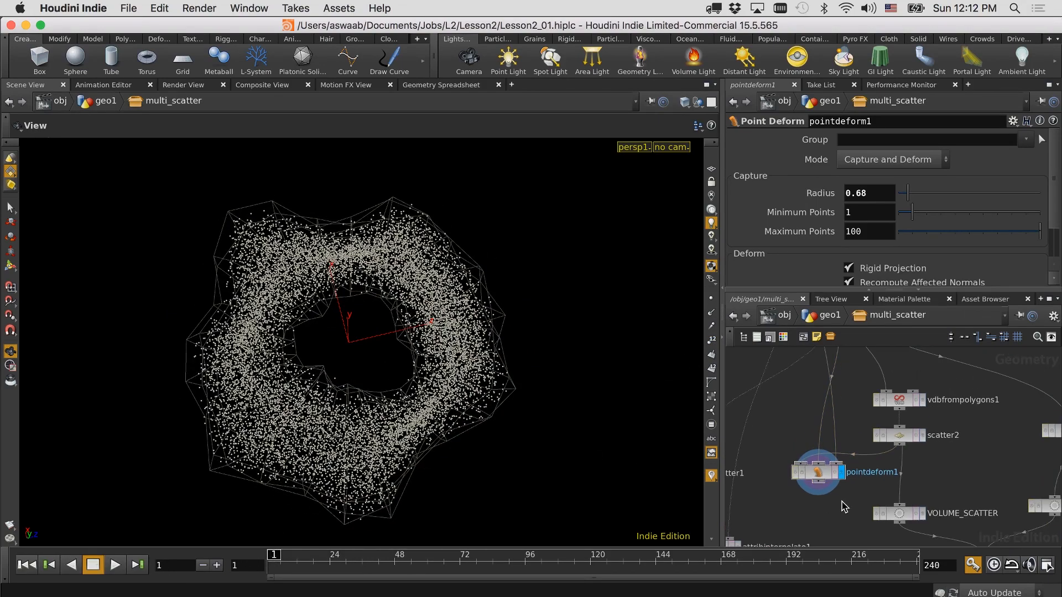
pyautogui.click(894, 504)
pyautogui.moveTo(963, 454); pyautogui.dragTo(927, 499, button='middle')
pyautogui.scroll(-3, 941, 473)
pyautogui.moveTo(885, 448); pyautogui.dragTo(875, 432)
pyautogui.moveTo(889, 474); pyautogui.dragTo(879, 459)
pyautogui.moveTo(946, 489); pyautogui.dragTo(918, 445, button='middle')
pyautogui.moveTo(975, 429); pyautogui.dragTo(999, 414)
pyautogui.moveTo(952, 442); pyautogui.dragTo(900, 436, button='middle')
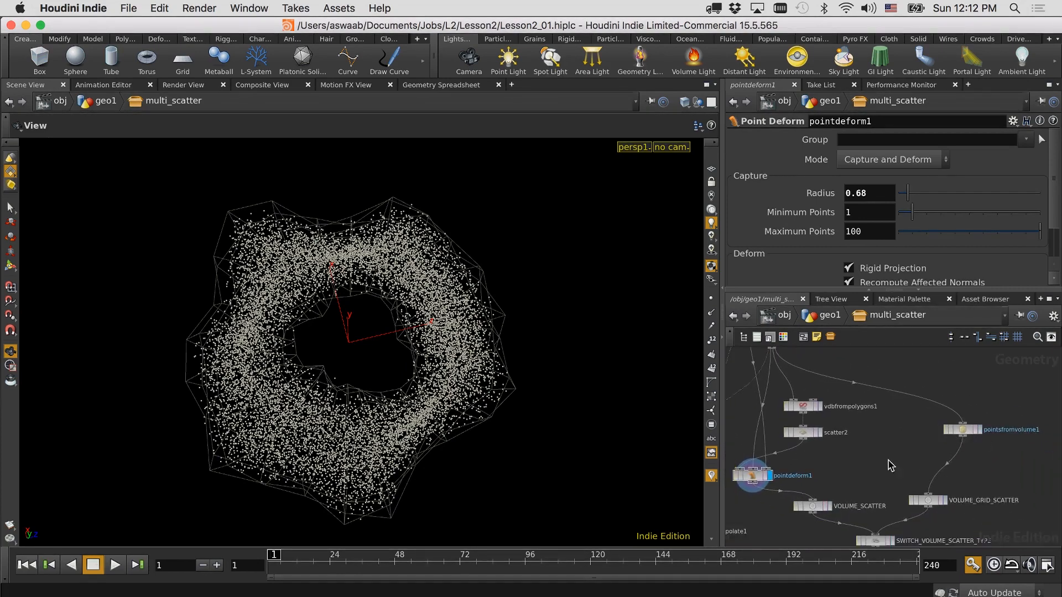
pyautogui.moveTo(811, 467); pyautogui.dragTo(883, 473, button='middle')
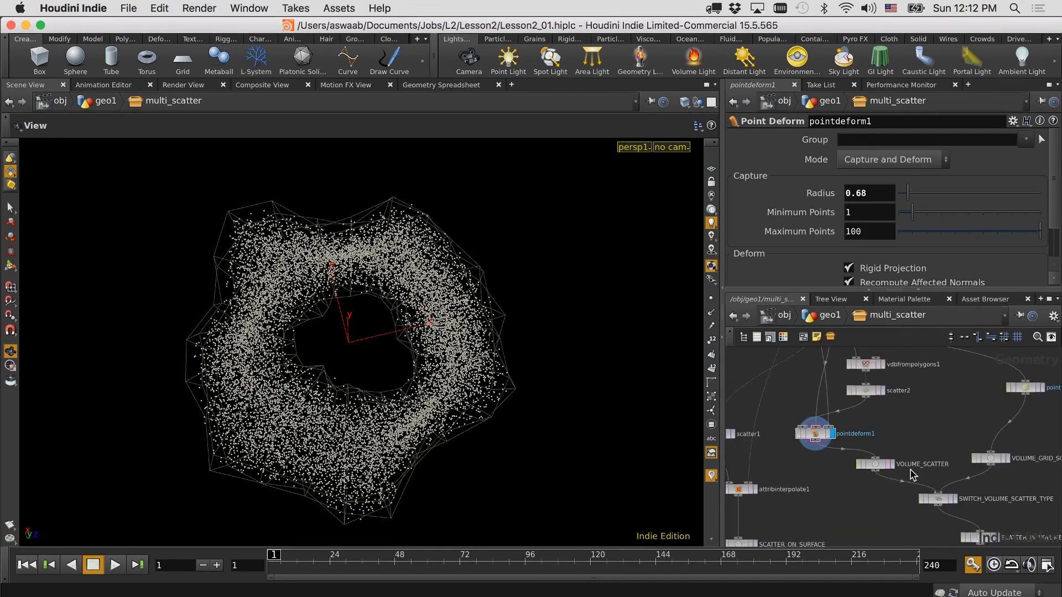
# Reconnect scatter2 to VOLUME_SCATTER, move pointdeform1 below the volume switch, and feed its first input from SWITCH_VOLUME_SCATTER_TYPE.
pyautogui.moveTo(951, 538); pyautogui.dragTo(918, 451, button='middle')
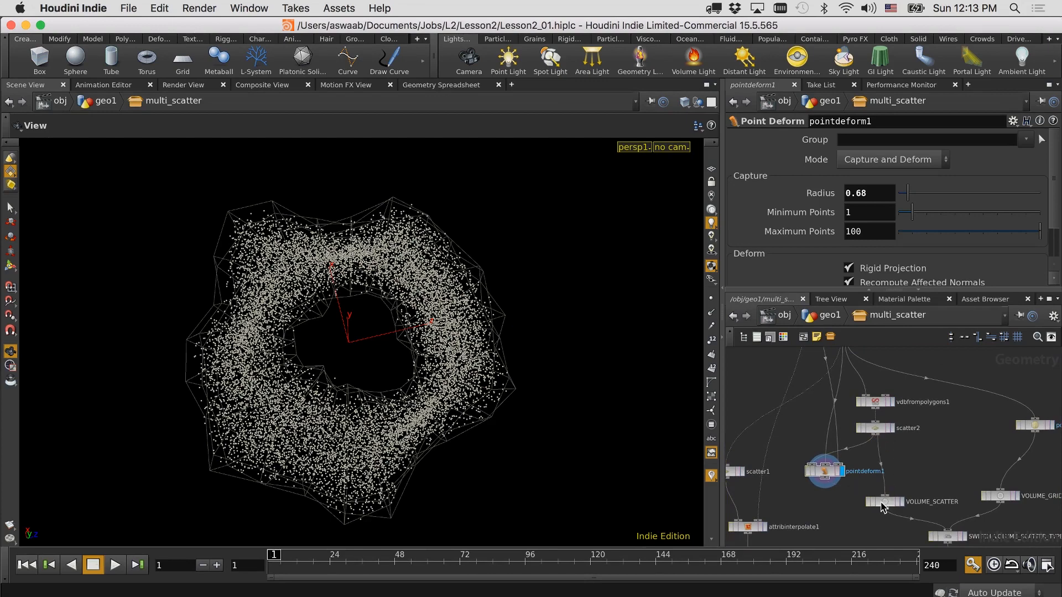
pyautogui.moveTo(840, 514); pyautogui.dragTo(850, 446, button='middle')
pyautogui.moveTo(832, 404); pyautogui.dragTo(893, 518)
pyautogui.moveTo(928, 492); pyautogui.dragTo(931, 451, button='middle')
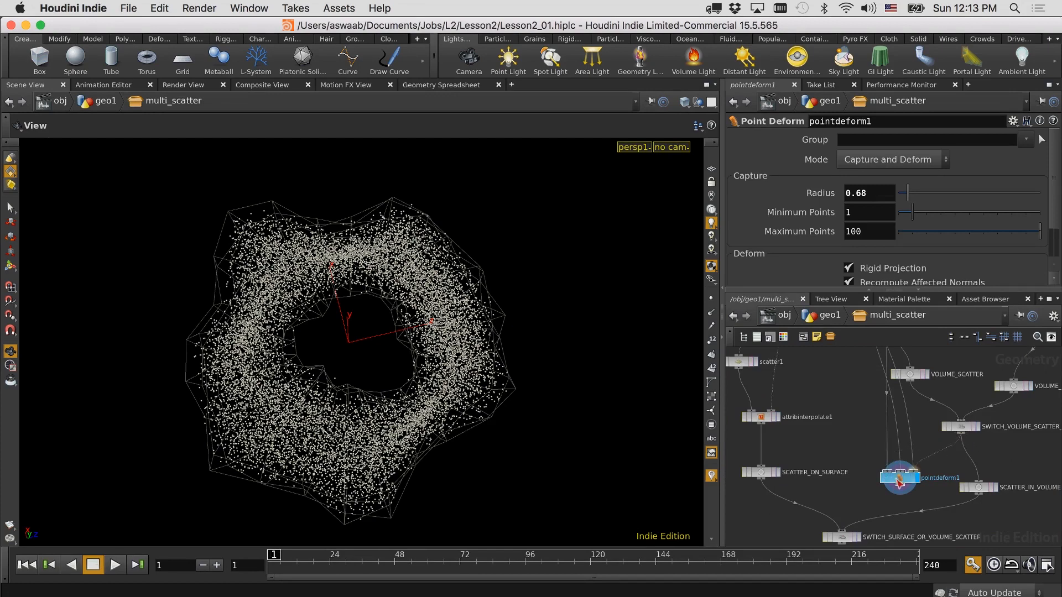
pyautogui.click(884, 469)
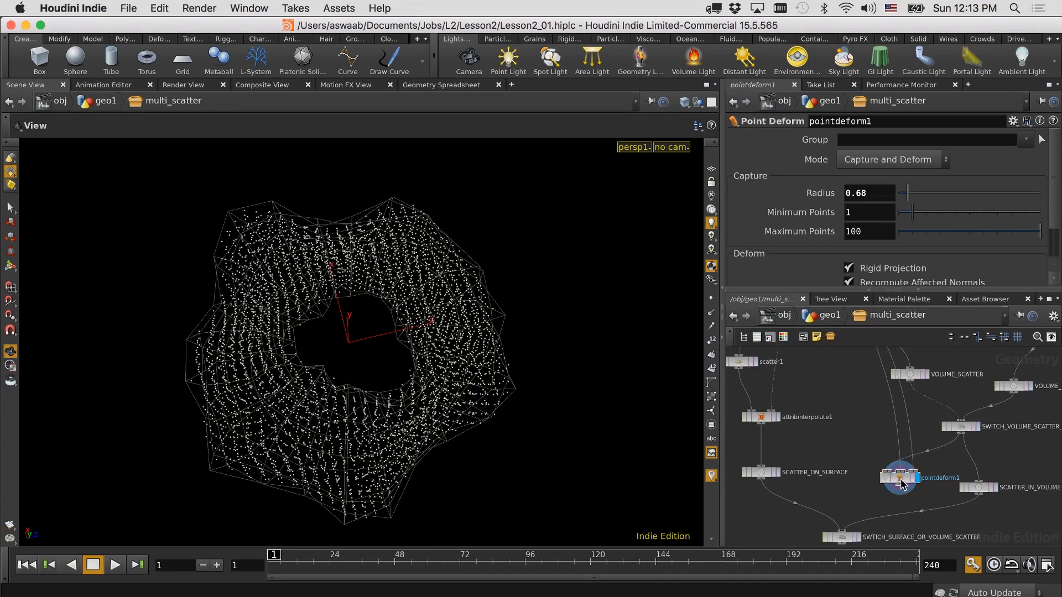
# Wire pointdeform1 into SCATTER_IN_VOLUME and align it between the switch and that null.
pyautogui.moveTo(900, 480); pyautogui.dragTo(910, 474)
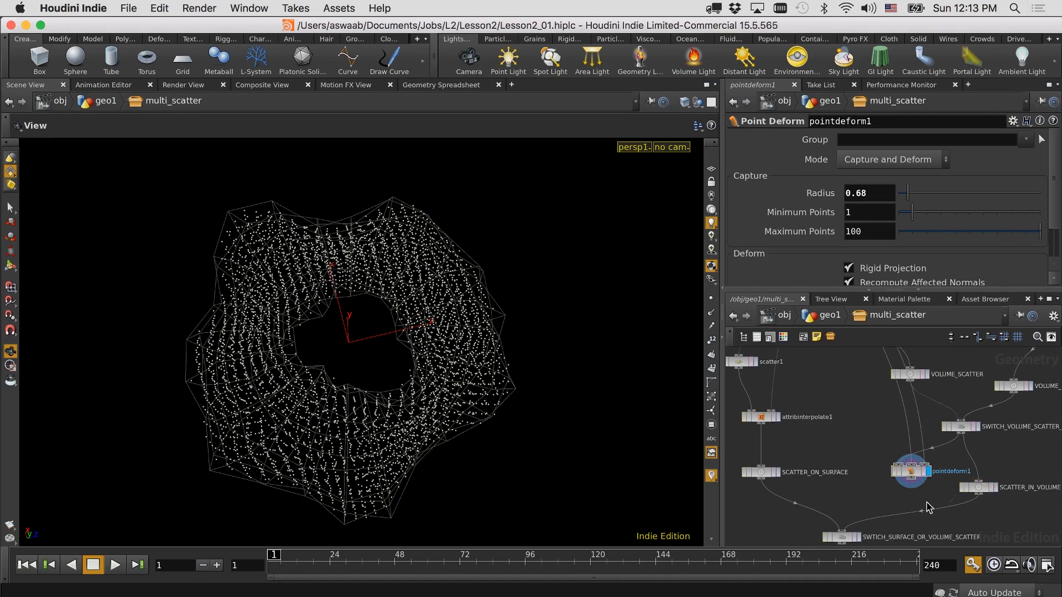
pyautogui.moveTo(981, 487); pyautogui.dragTo(957, 507)
pyautogui.moveTo(911, 471); pyautogui.dragTo(934, 472)
pyautogui.moveTo(1005, 440); pyautogui.dragTo(971, 457, button='middle')
# Inspect SWITCH_VOLUME_SCATTER_TYPE and scrub the timeline to check the deformed grid points.
pyautogui.click(925, 439)
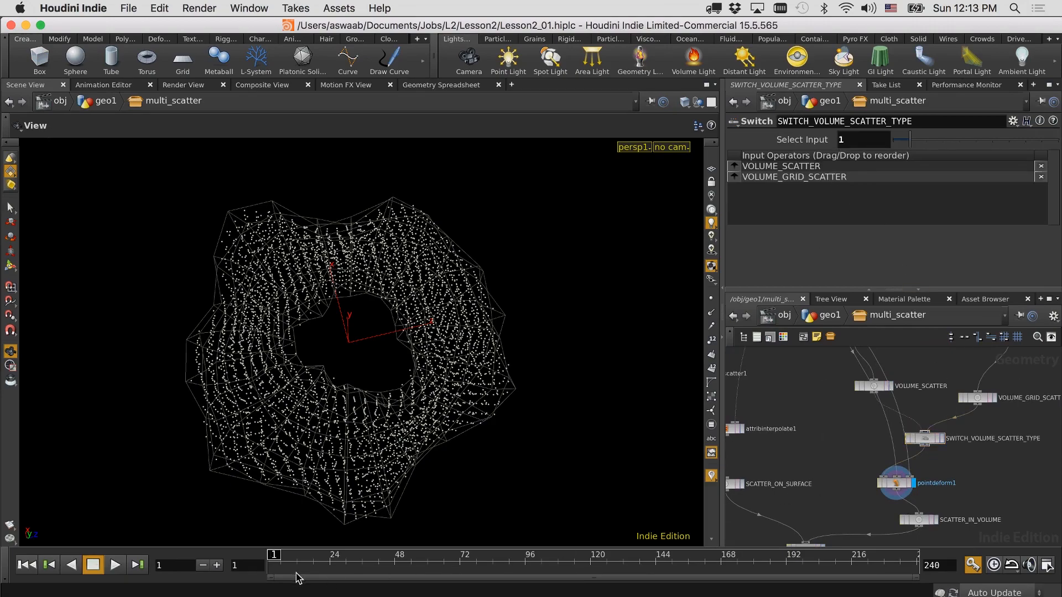
pyautogui.moveTo(283, 559); pyautogui.dragTo(251, 559)
# Display the output of SWTICH_SURFACE_OR_VOLUME_SCATTER and select scatter1 to show its parameters.
pyautogui.moveTo(980, 491); pyautogui.dragTo(993, 411, button='middle')
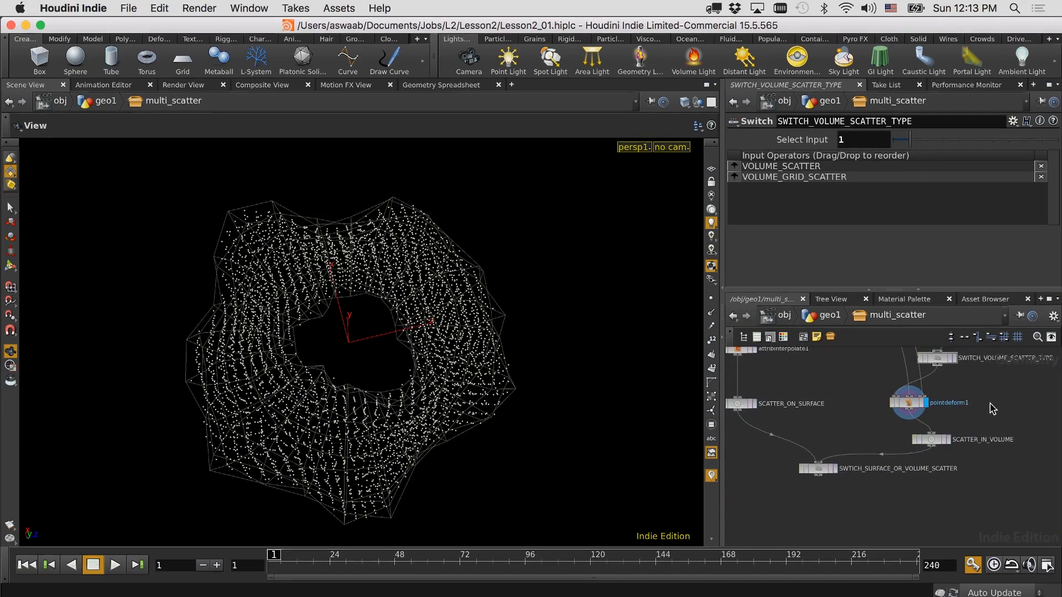
pyautogui.click(835, 469)
pyautogui.scroll(5, 813, 459)
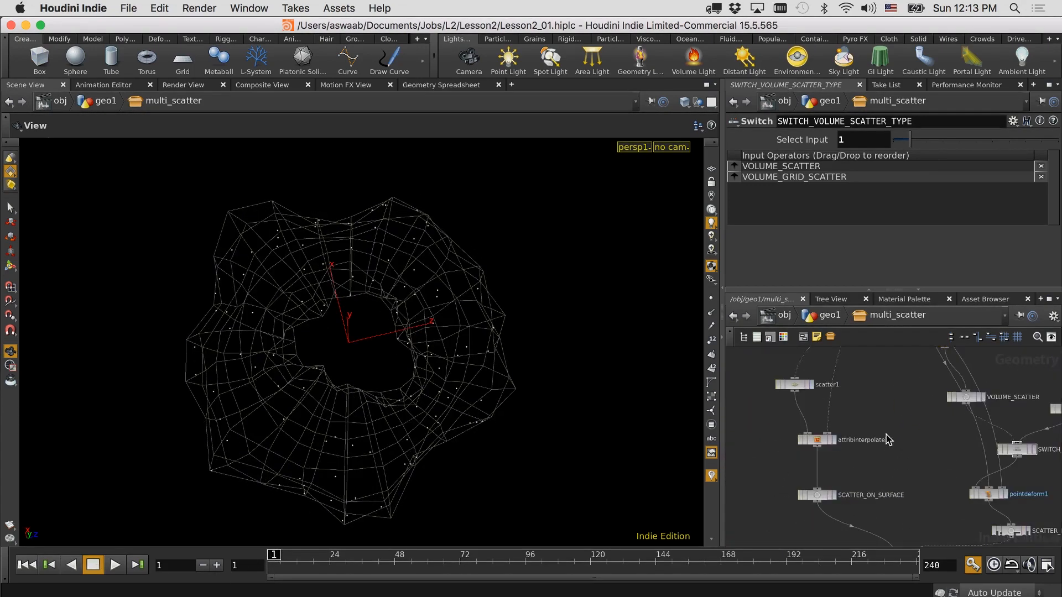
pyautogui.click(807, 469)
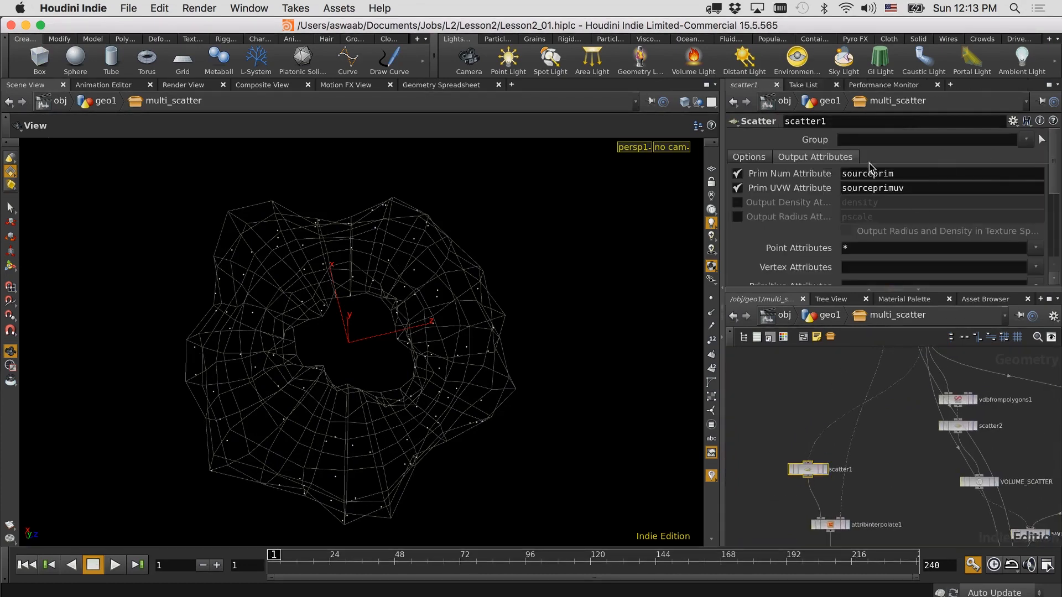
# Set scatter1's Force Total Count to 1000.
pyautogui.click(749, 157)
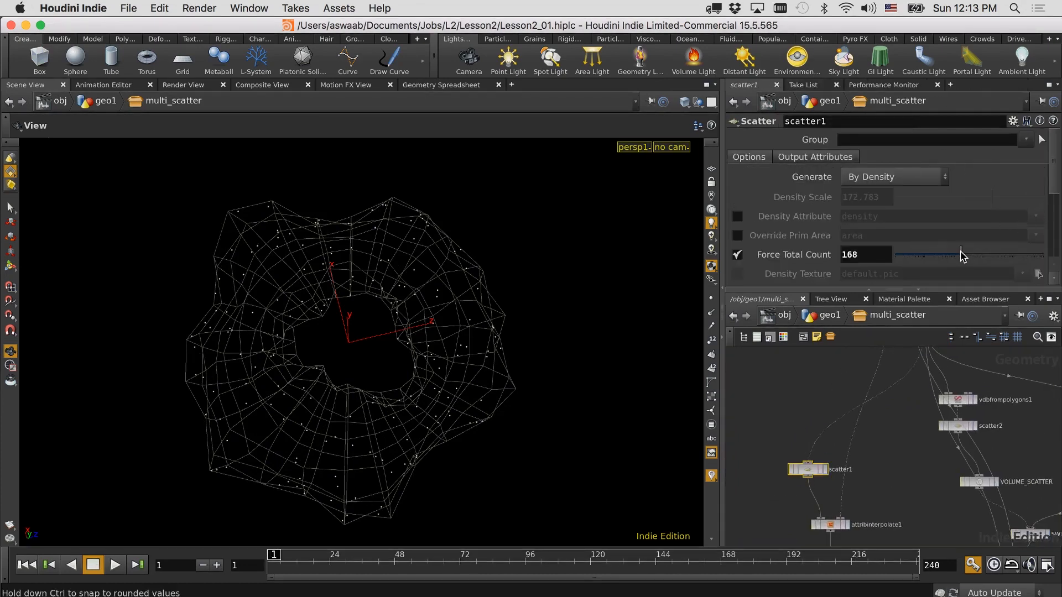
pyautogui.moveTo(973, 255); pyautogui.dragTo(990, 256)
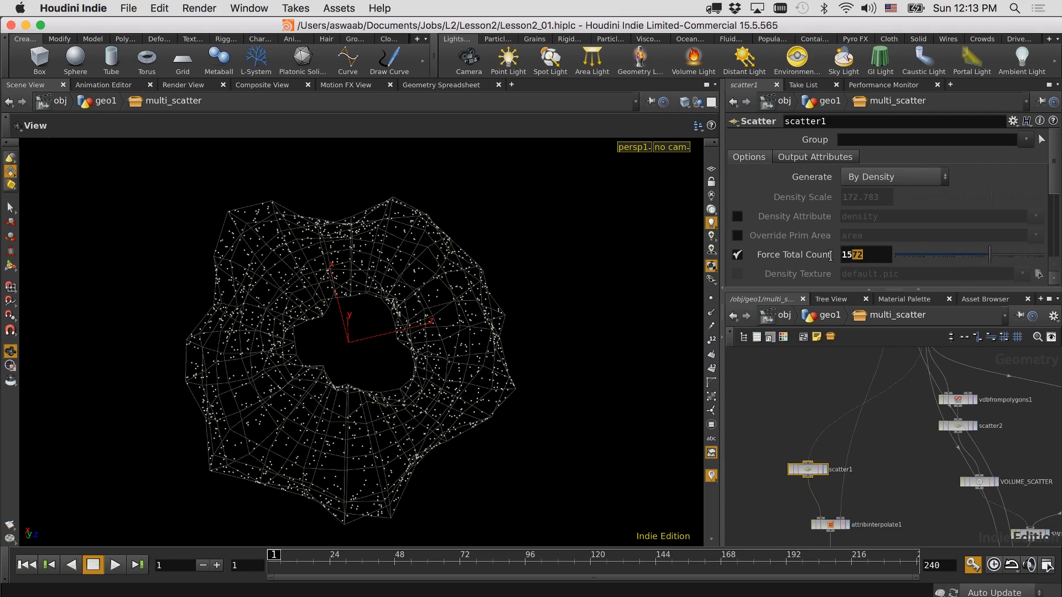
pyautogui.moveTo(830, 255); pyautogui.dragTo(813, 256)
pyautogui.write('1000')
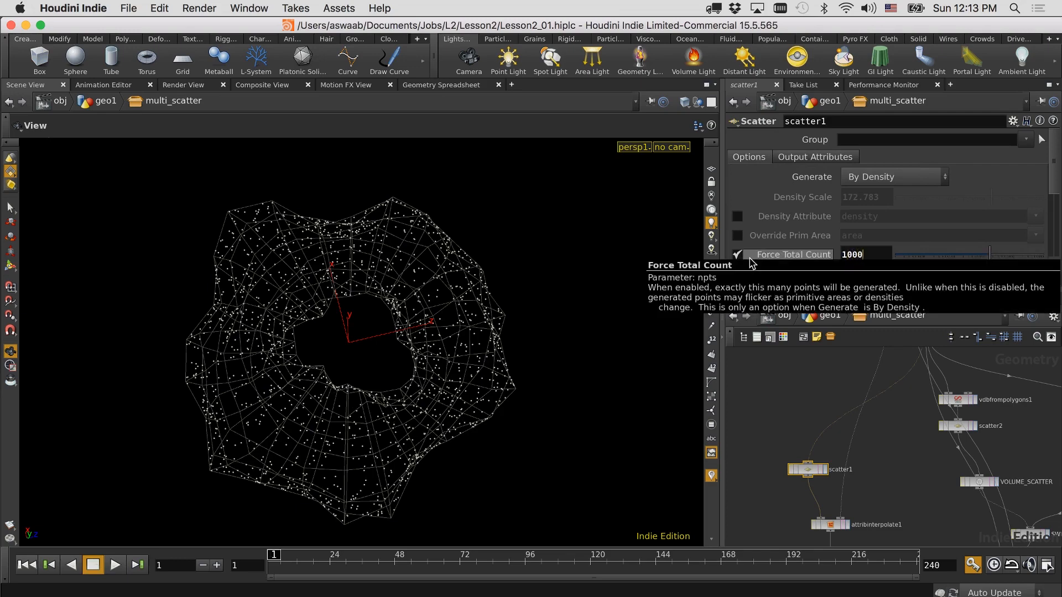
# Review pointdeform1 and the attribinterpolate1 surface branch, and scrub the timeline to check how the scattered surface points follow the deformation.
pyautogui.moveTo(903, 465); pyautogui.dragTo(785, 520, button='middle')
pyautogui.moveTo(919, 512); pyautogui.dragTo(874, 523, button='middle')
pyautogui.moveTo(984, 426); pyautogui.dragTo(1011, 354, button='middle')
pyautogui.moveTo(940, 422); pyautogui.dragTo(973, 423, button='middle')
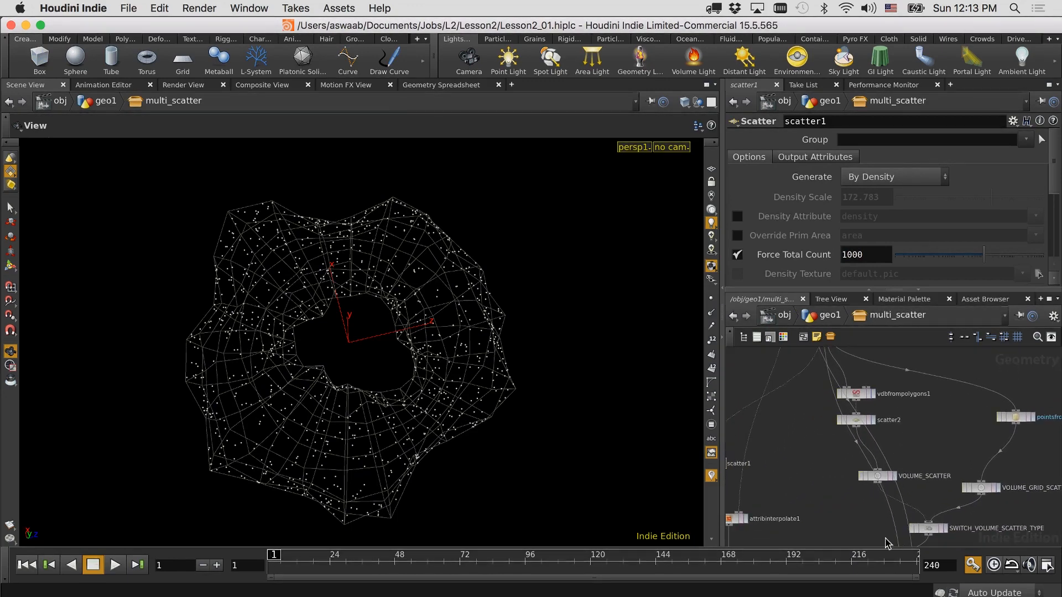
pyautogui.moveTo(856, 500); pyautogui.dragTo(861, 367, button='middle')
pyautogui.click(890, 448)
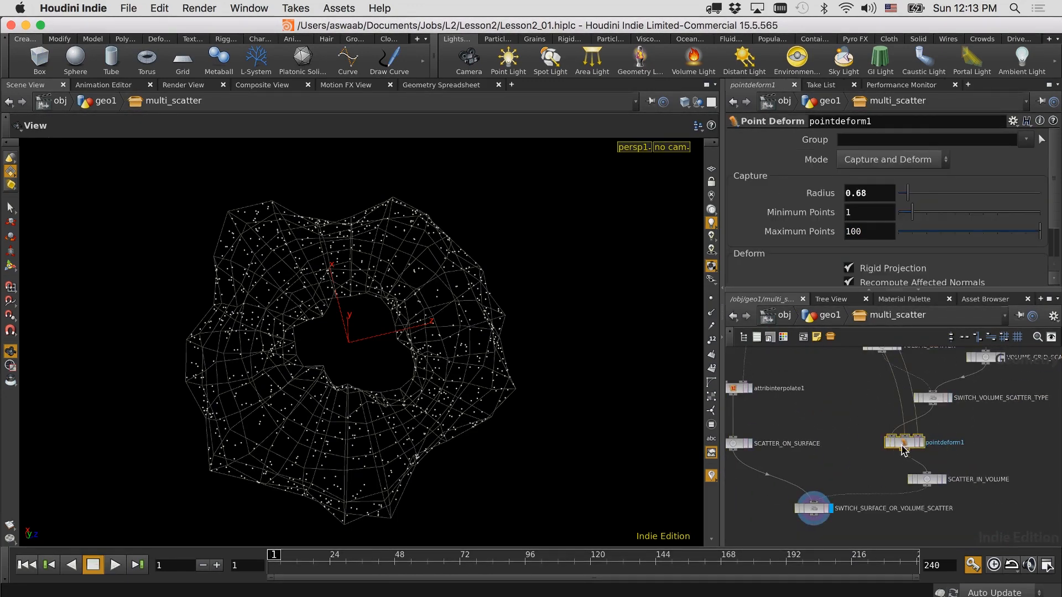
pyautogui.moveTo(756, 407); pyautogui.dragTo(866, 452, button='middle')
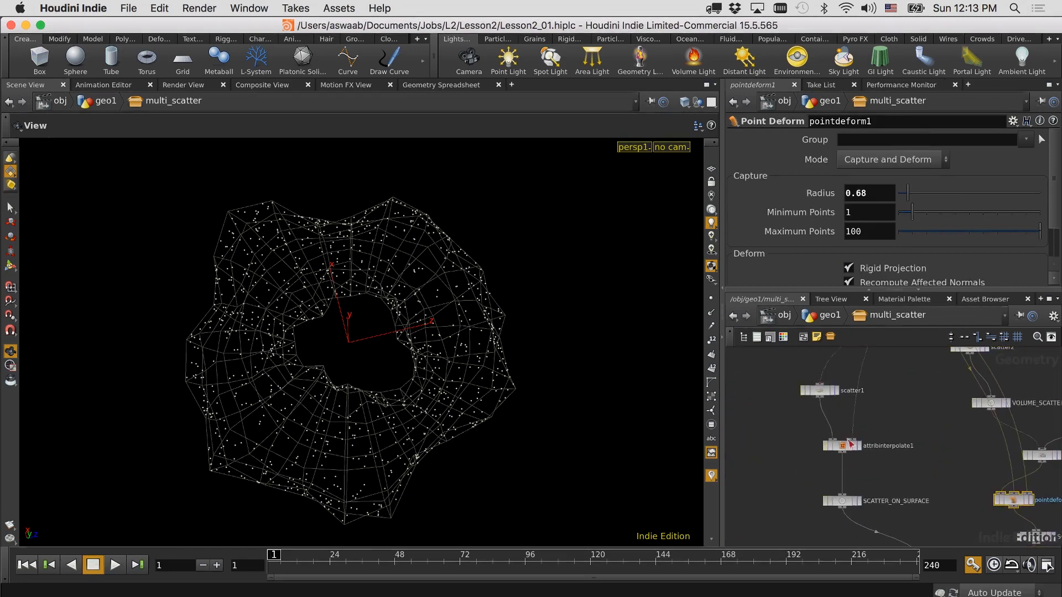
pyautogui.moveTo(934, 475); pyautogui.dragTo(827, 366, button='middle')
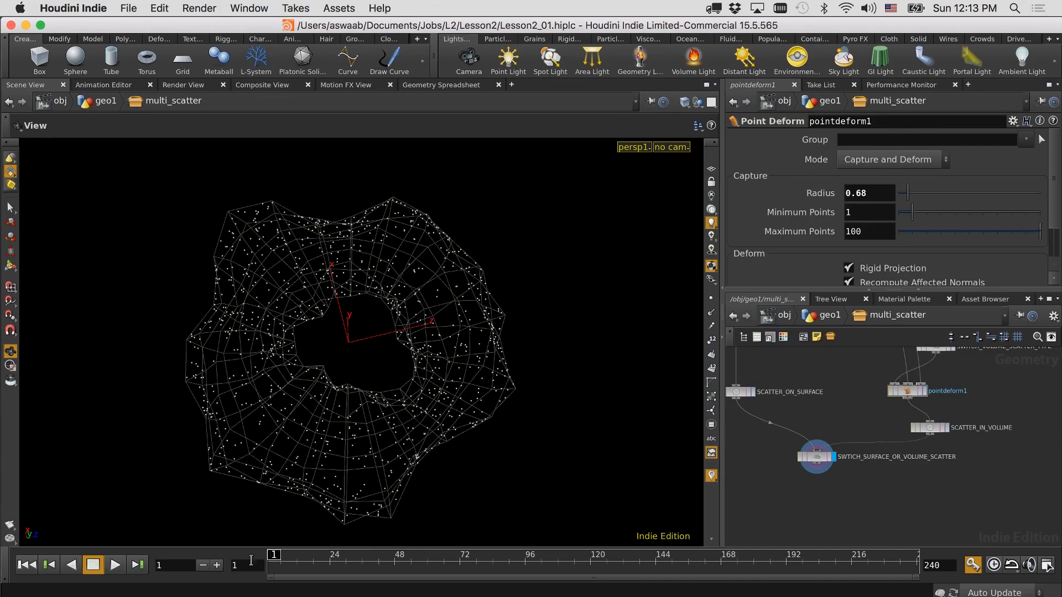
pyautogui.moveTo(285, 560); pyautogui.dragTo(227, 544)
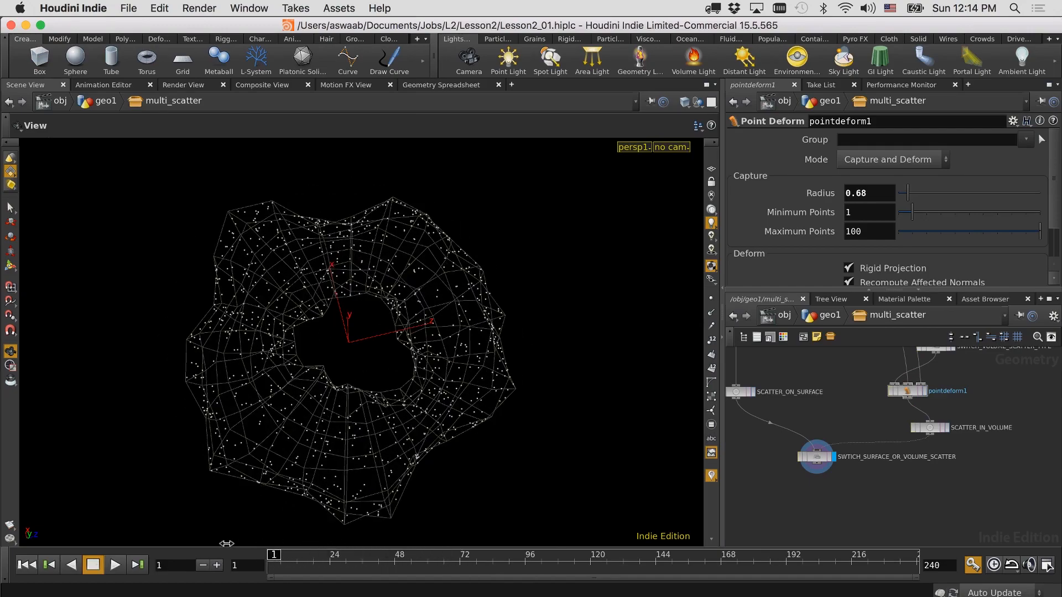